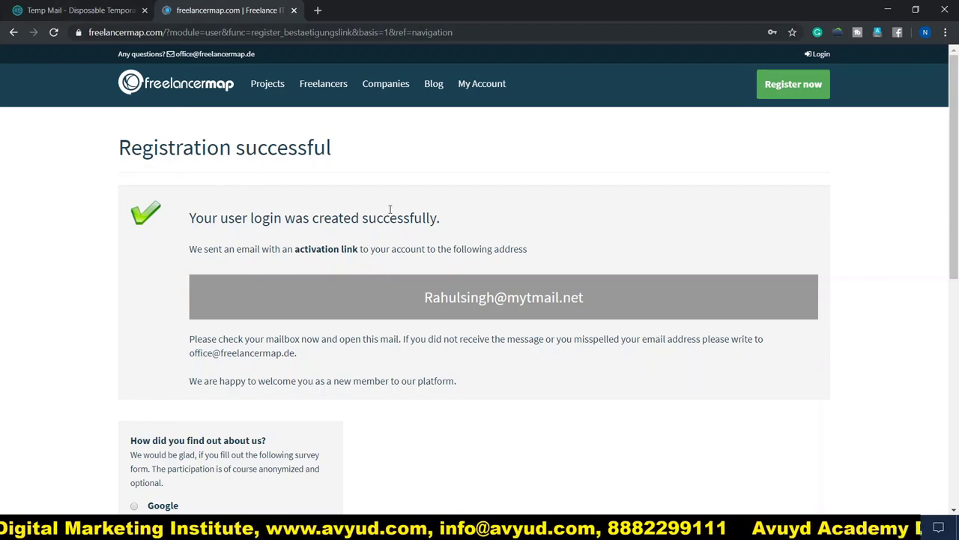
Log in to freelancermap in a new tab with the new account's e-mail and password
click(216, 6)
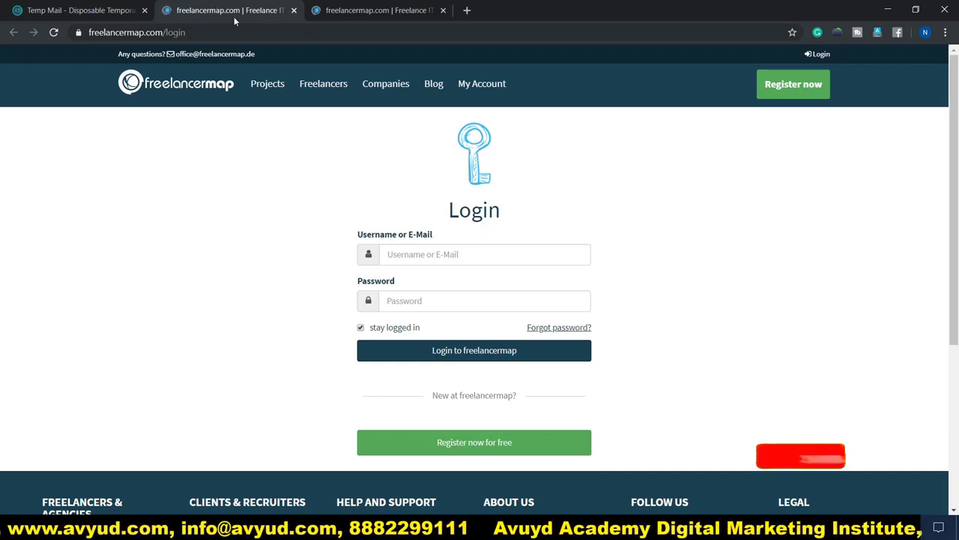
click(426, 254)
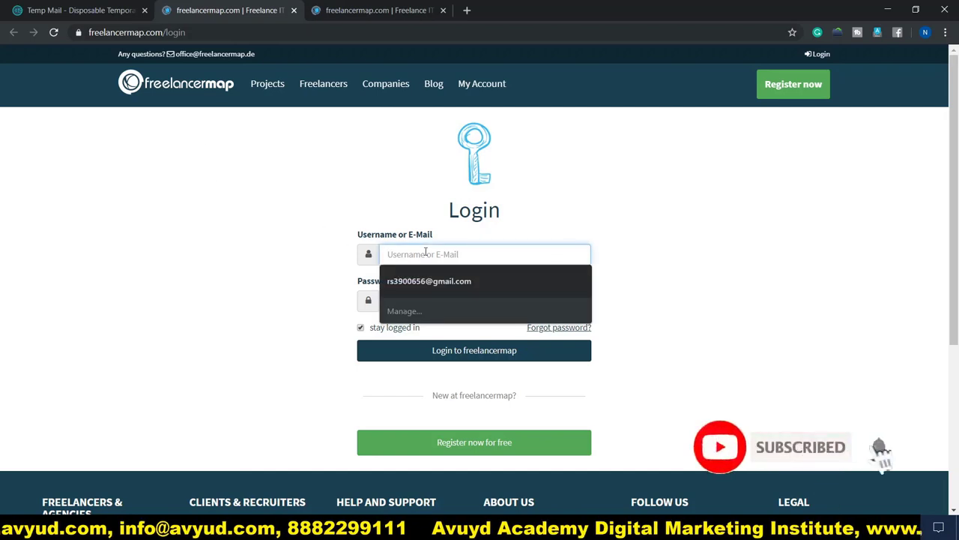
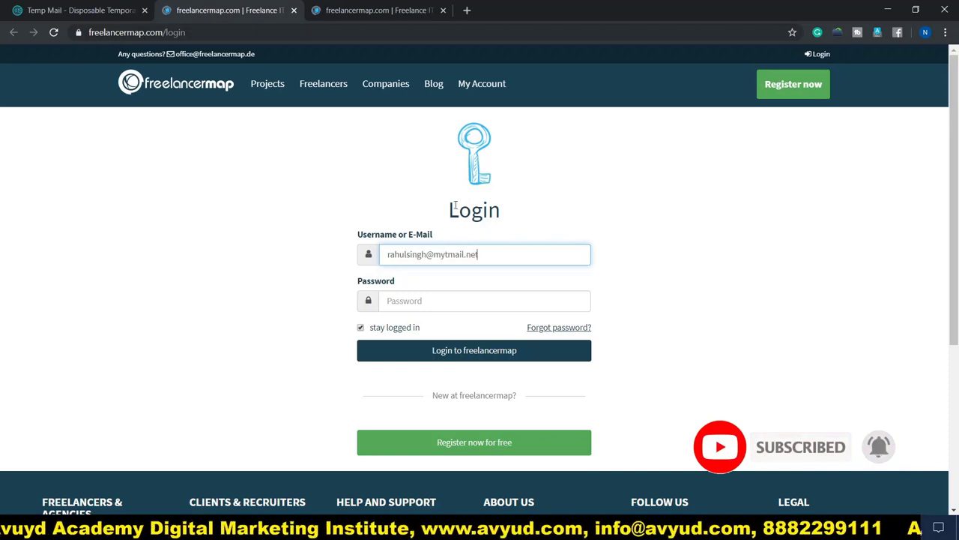
click(484, 297)
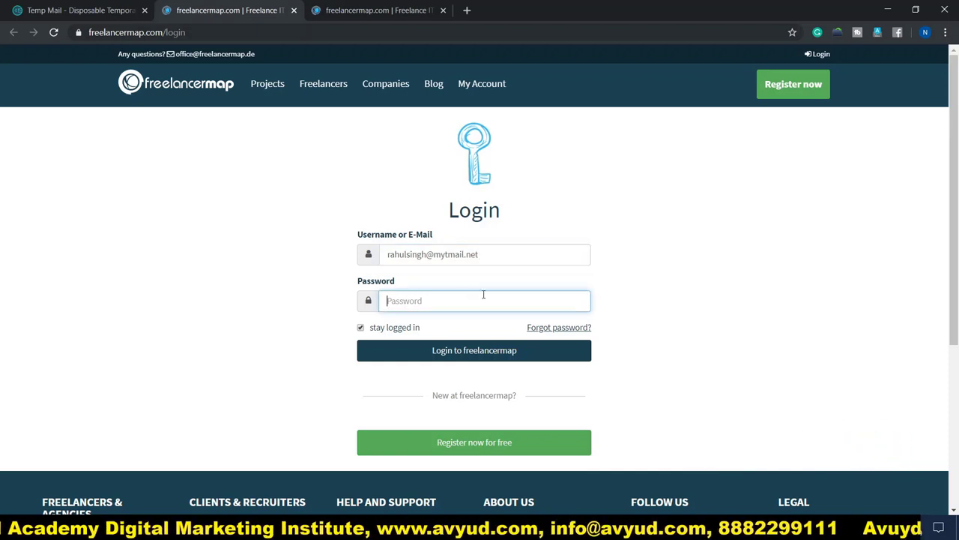
text(•••••••••••)
click(471, 357)
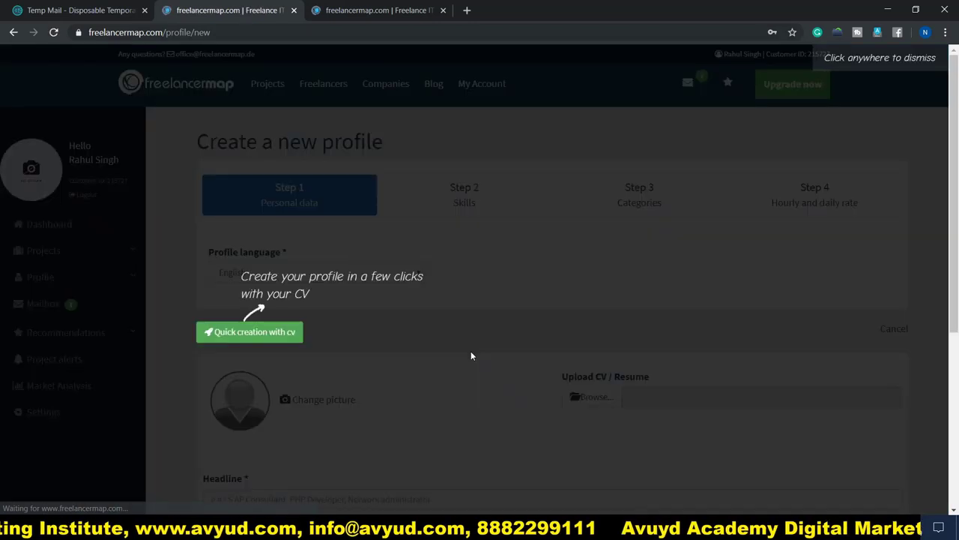
Dismiss the onboarding tip and bring up the file picker for the profile picture
click(372, 329)
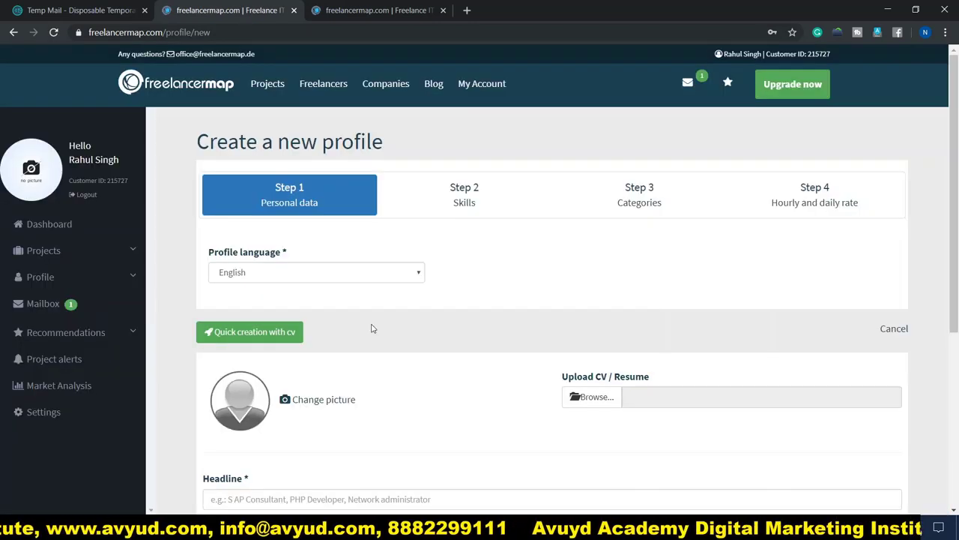
scroll(410, 299, down, 2)
scroll(411, 299, up, 2)
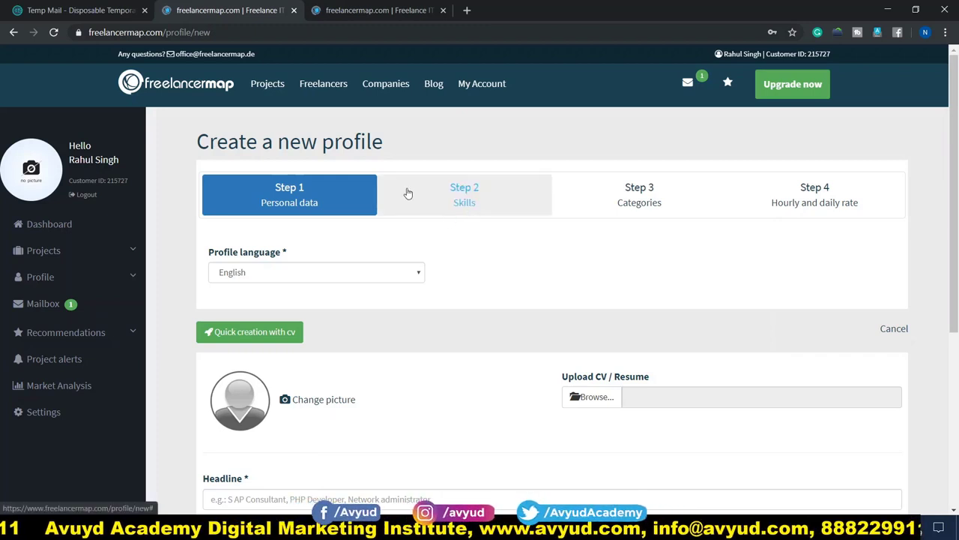
scroll(188, 225, down, 3)
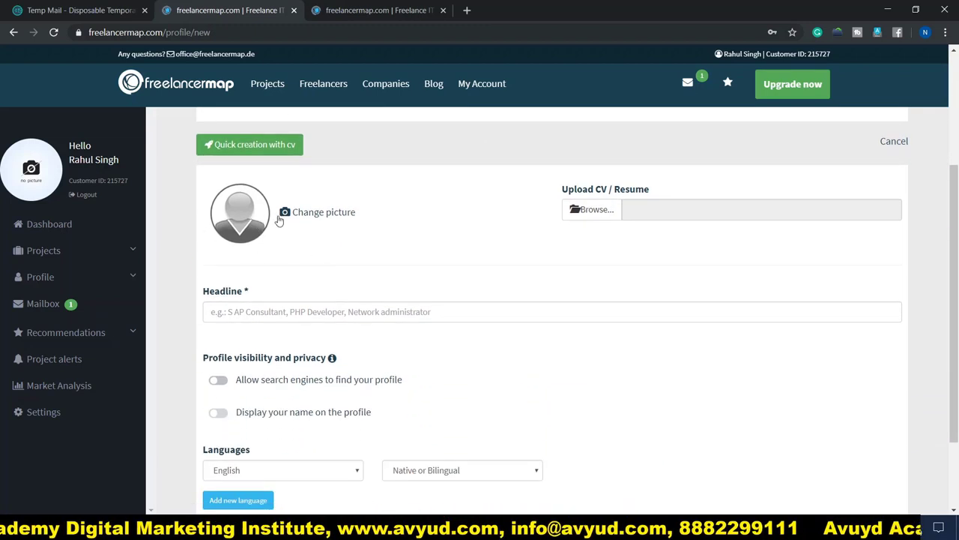
click(327, 213)
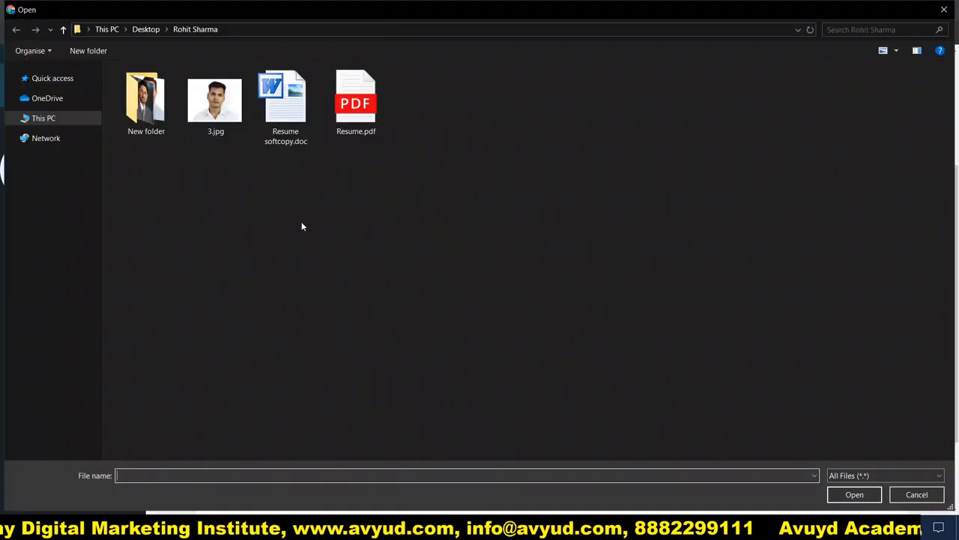
Upload 3.jpg as the profile photo, centring the face in the crop frame
double_click(216, 100)
drag(497, 297, 495, 296)
click(337, 471)
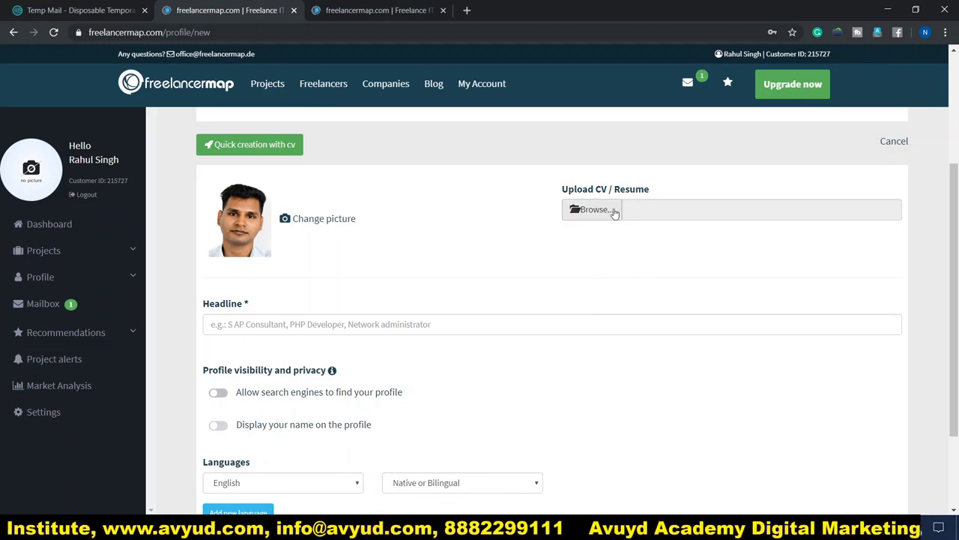
Attach Resume softcopy.doc as the profile's CV
click(607, 213)
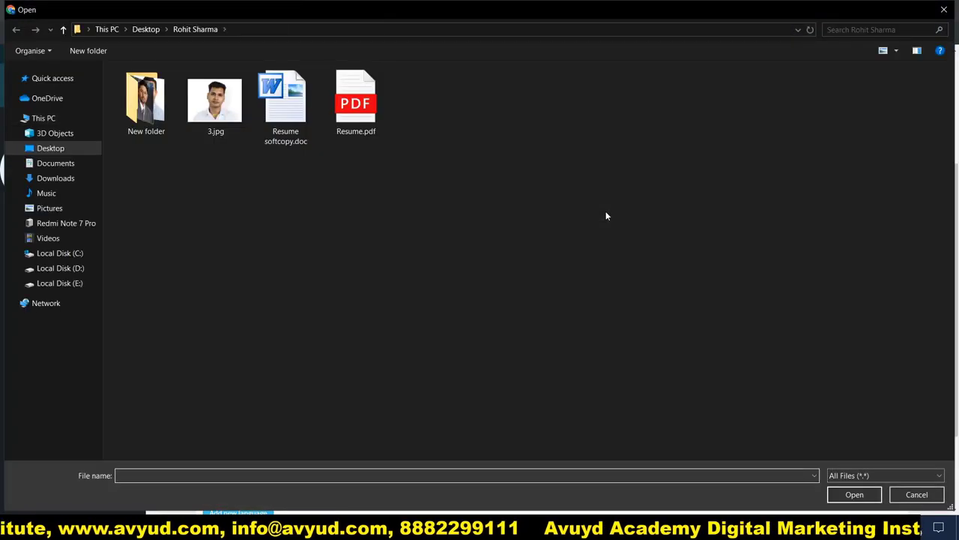
double_click(294, 127)
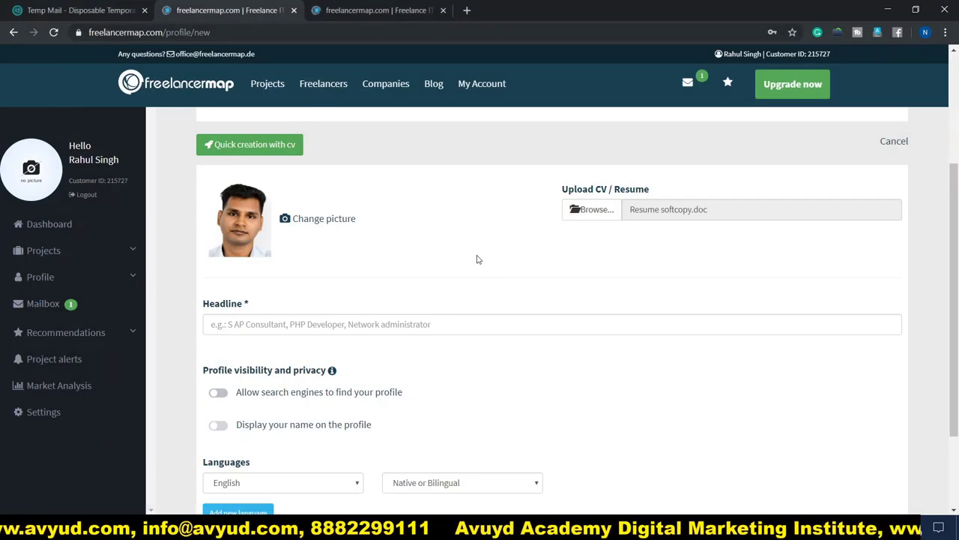
scroll(475, 260, down, 2)
Set the headline to 'Digital Marketing Executive' and enable search-engine visibility and name display
click(235, 206)
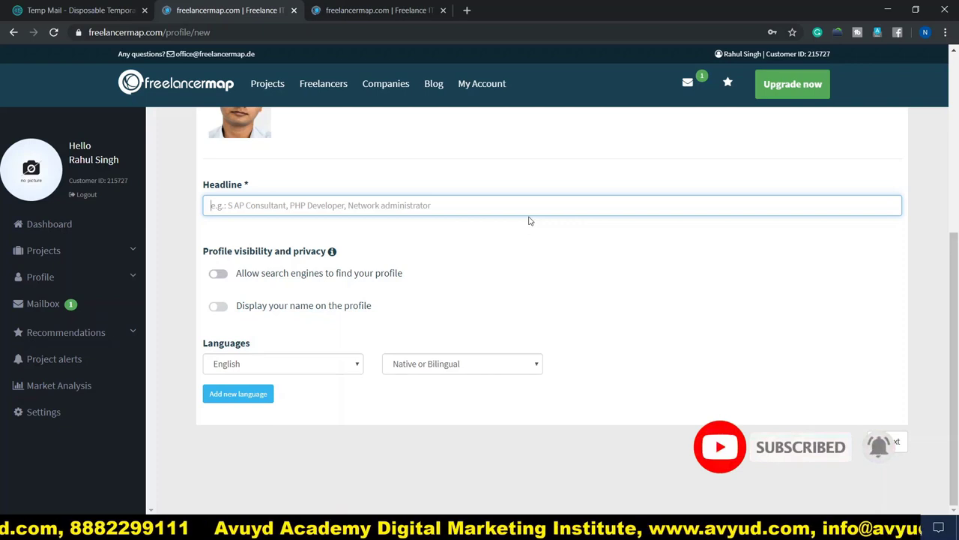
text(Digital Marketing Executive)
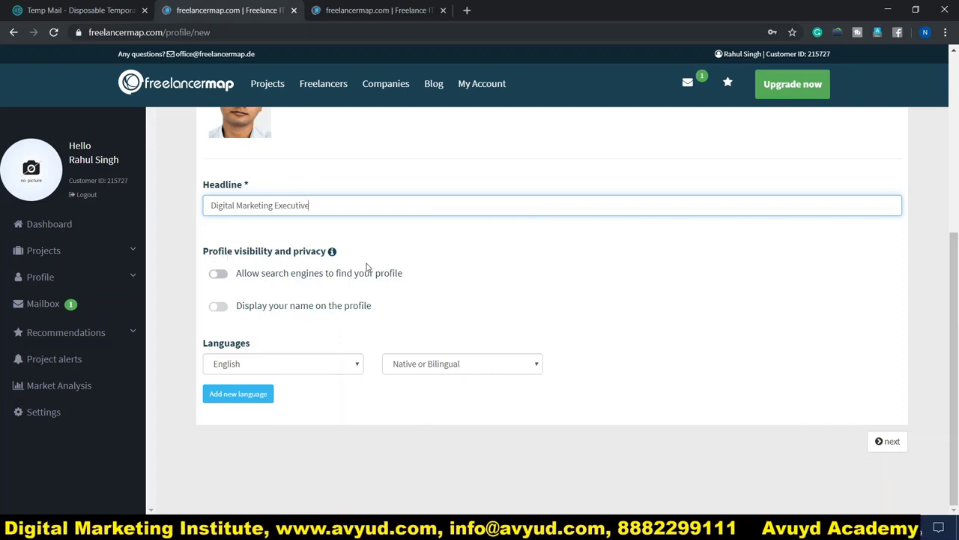
mouse_move(309, 255)
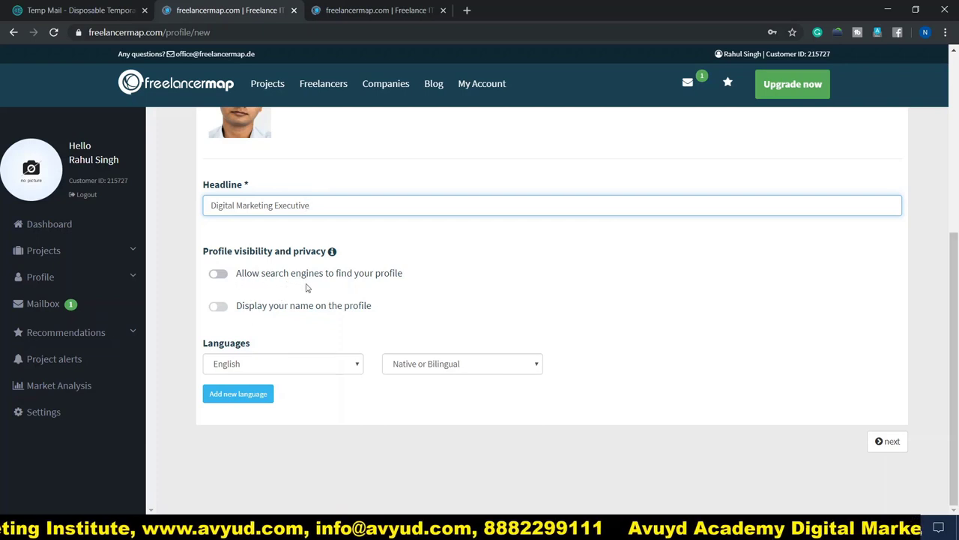
click(219, 275)
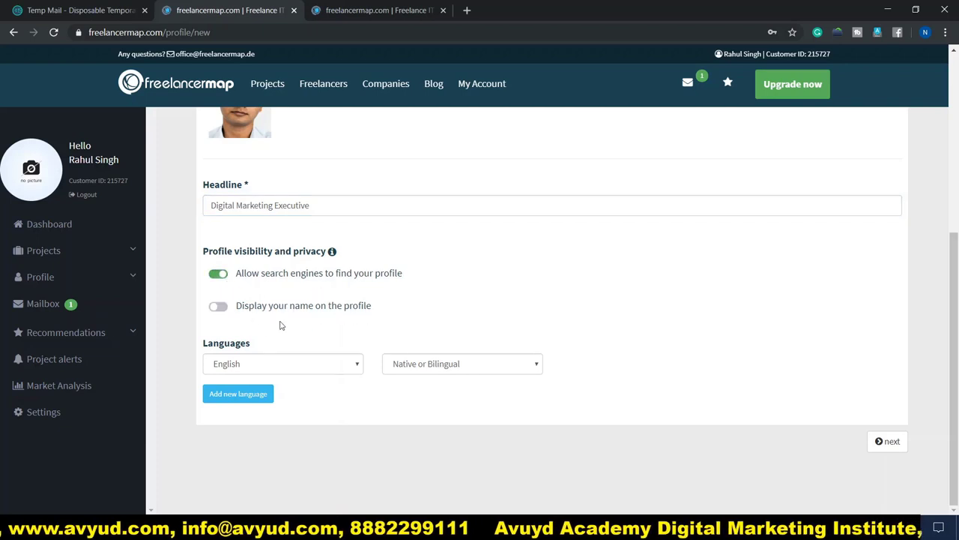
click(222, 307)
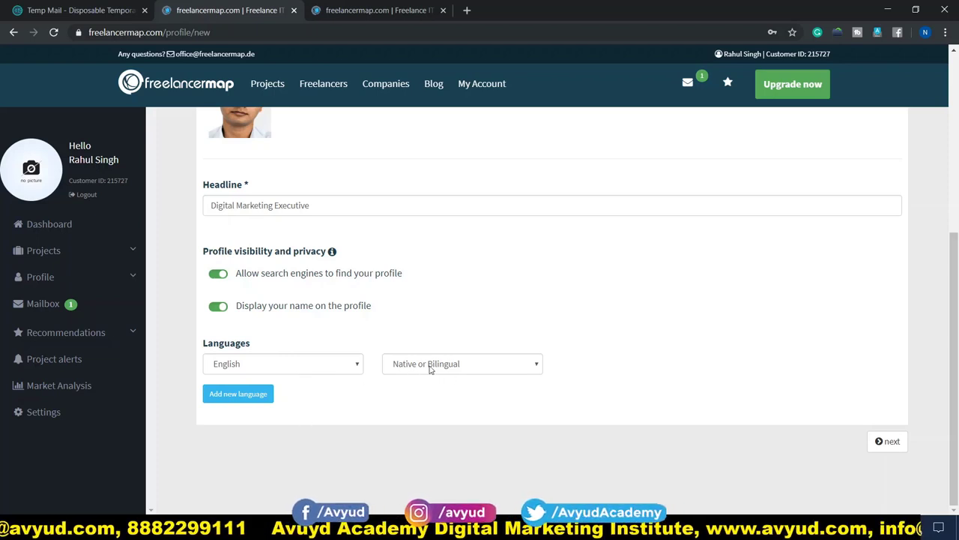
Set English proficiency to Limited professional and add a second language row
click(444, 365)
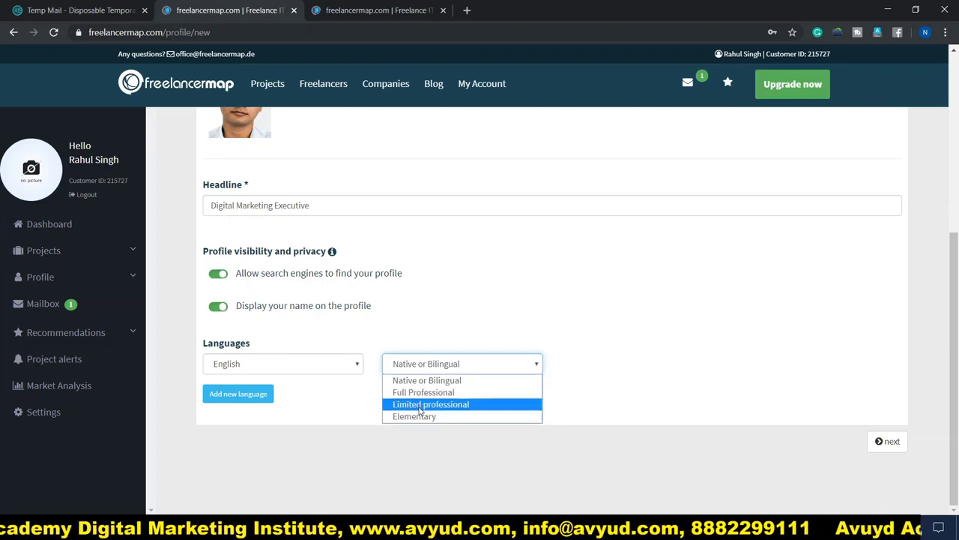
click(420, 406)
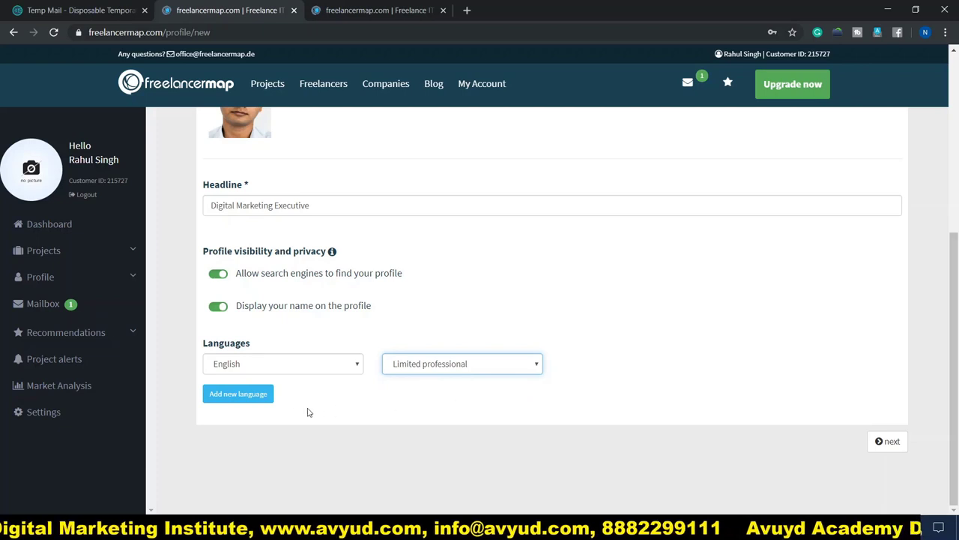
click(240, 399)
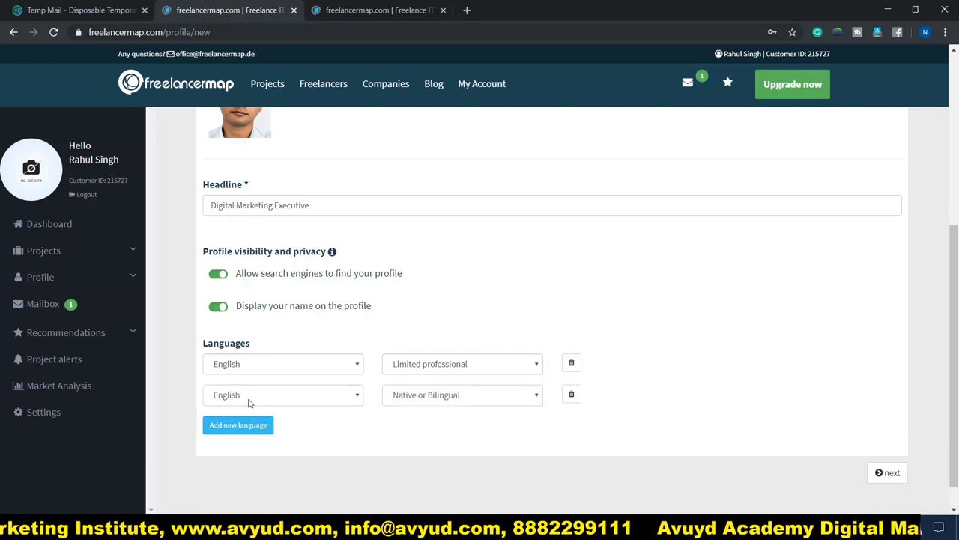
click(357, 395)
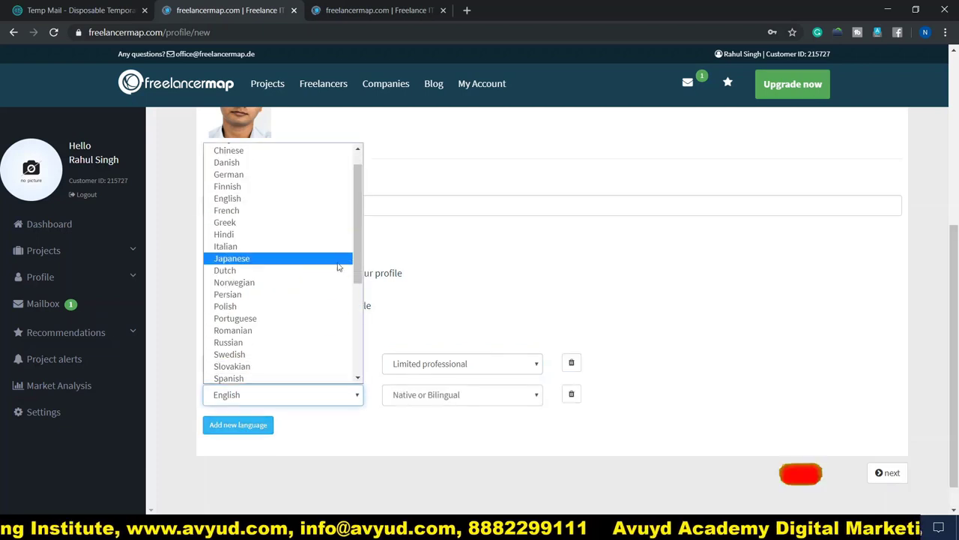
scroll(336, 265, up, 1)
scroll(336, 265, down, 3)
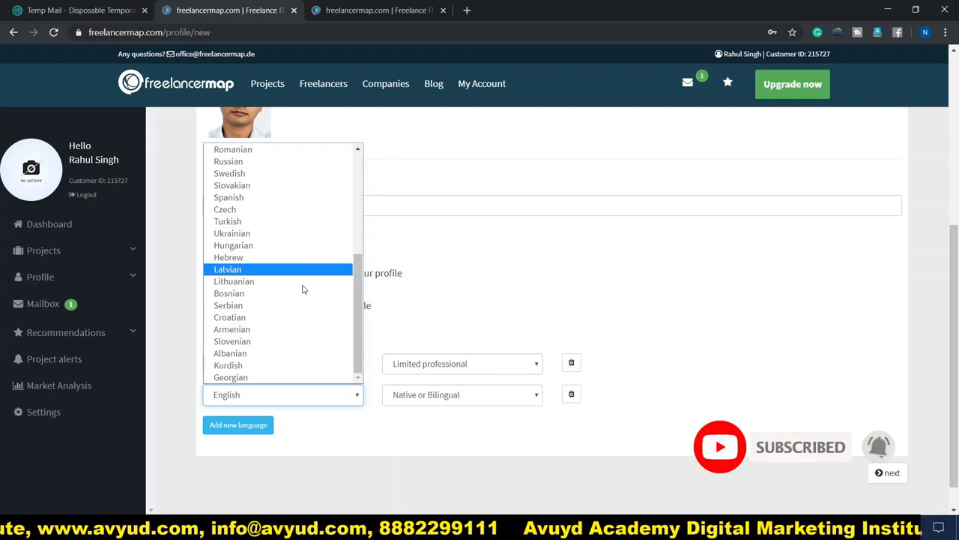
scroll(300, 367, up, 3)
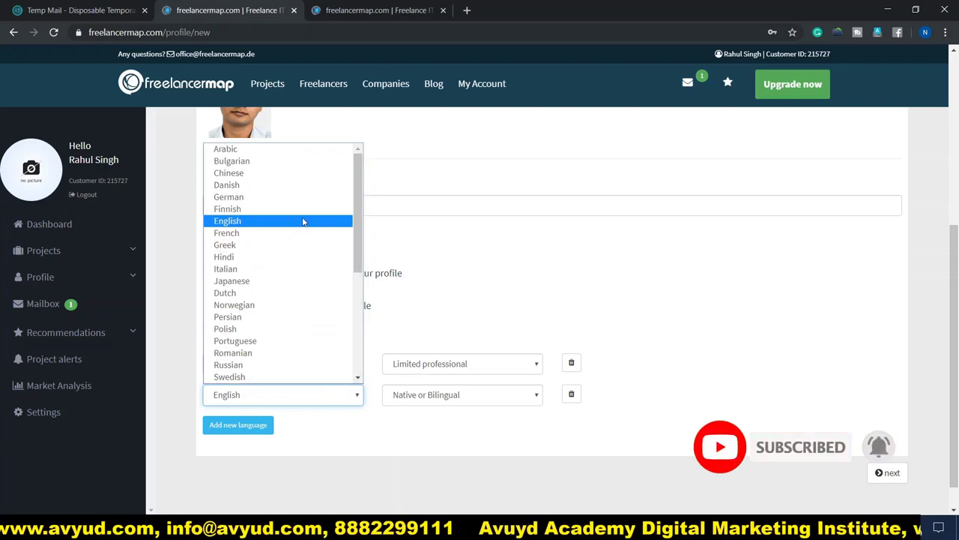
Add Hindi at Full Professional level and move on to the experience step
click(248, 257)
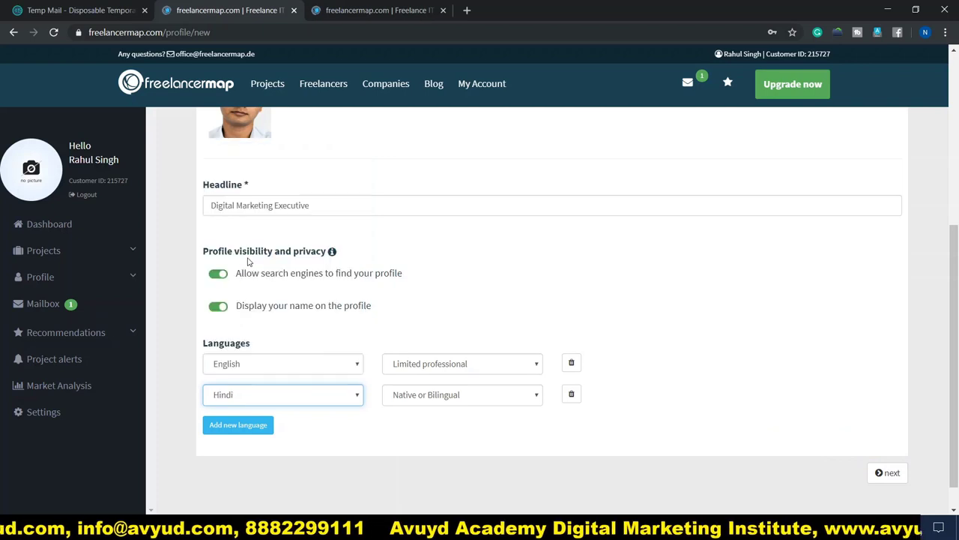
click(527, 398)
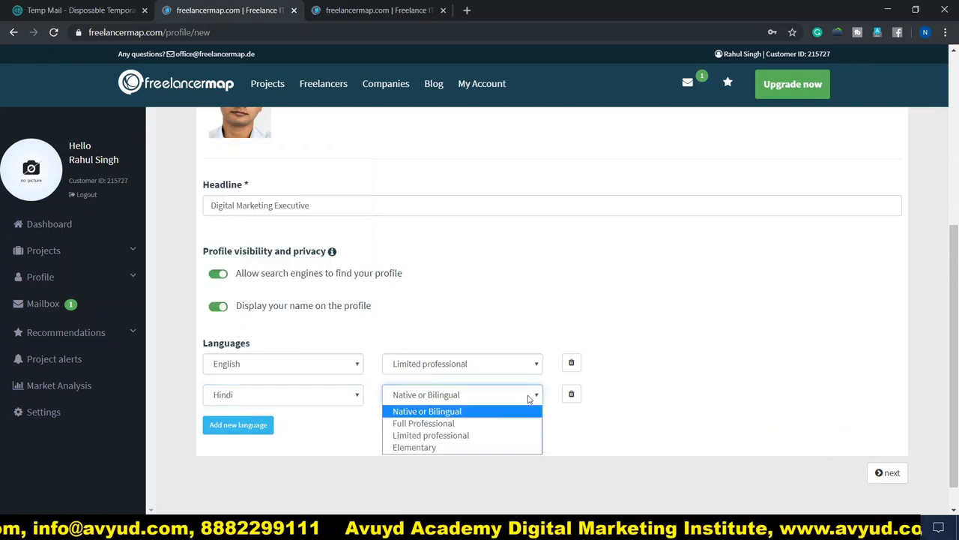
click(457, 424)
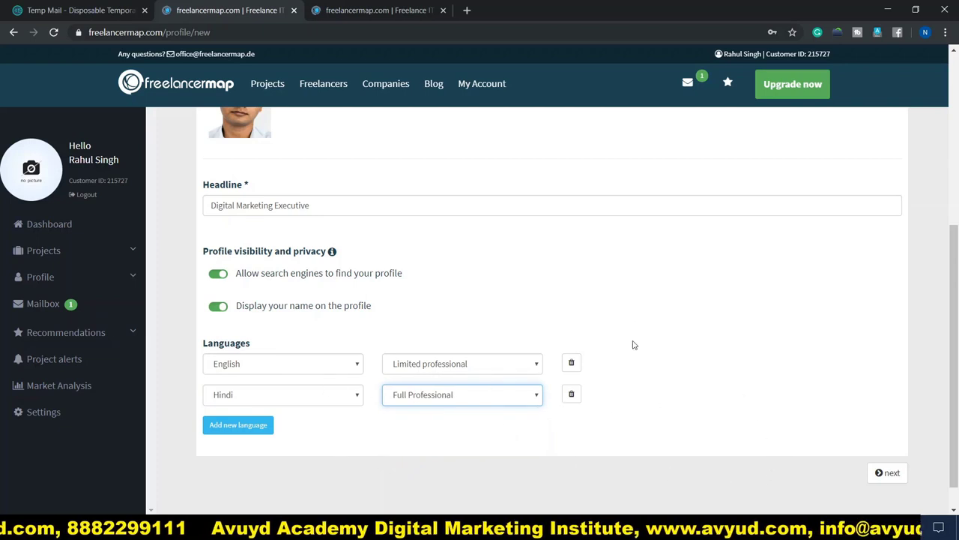
scroll(682, 387, up, 2)
scroll(681, 389, down, 2)
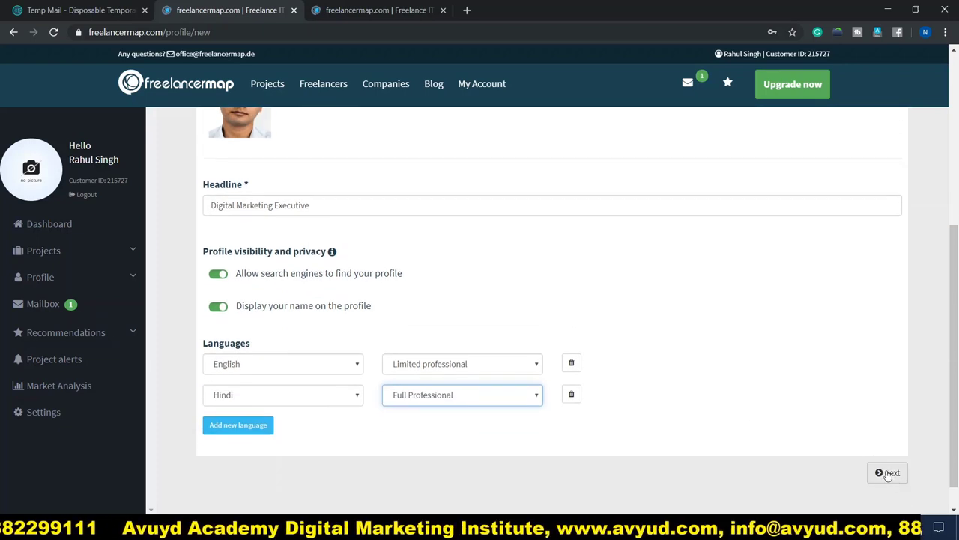
click(889, 473)
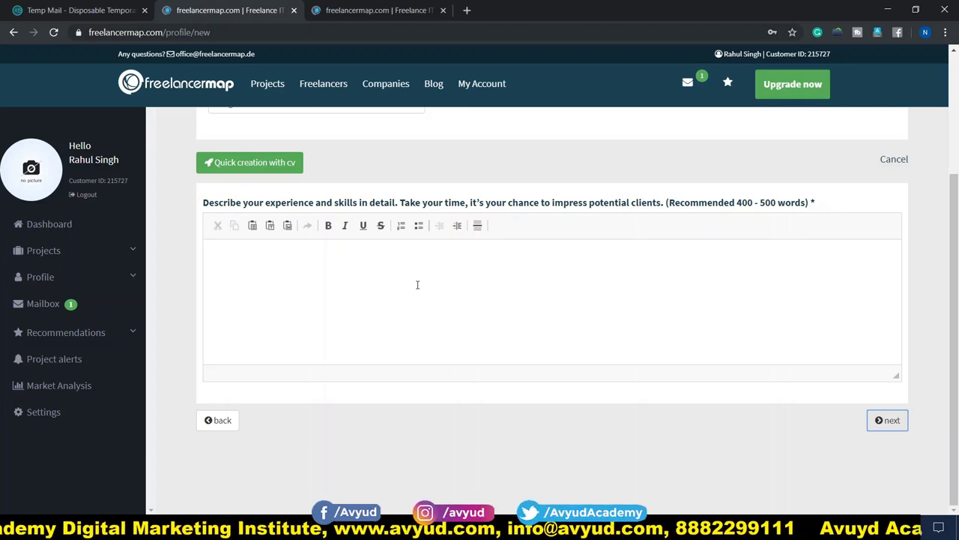
Paste the 7-year internet, digital and social media marketing summary as the experience description
click(245, 260)
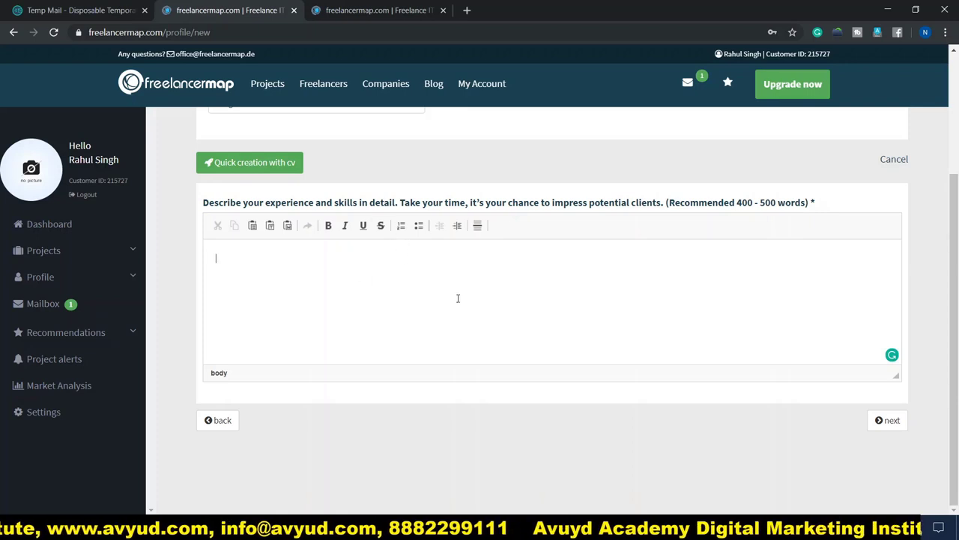
text(Work Experience 7 Years in Internet Marketing, Digital Marketing, Social Media Marketing, Par Per Click Marketing, Video Editing, Infographic, Graphic Designer)
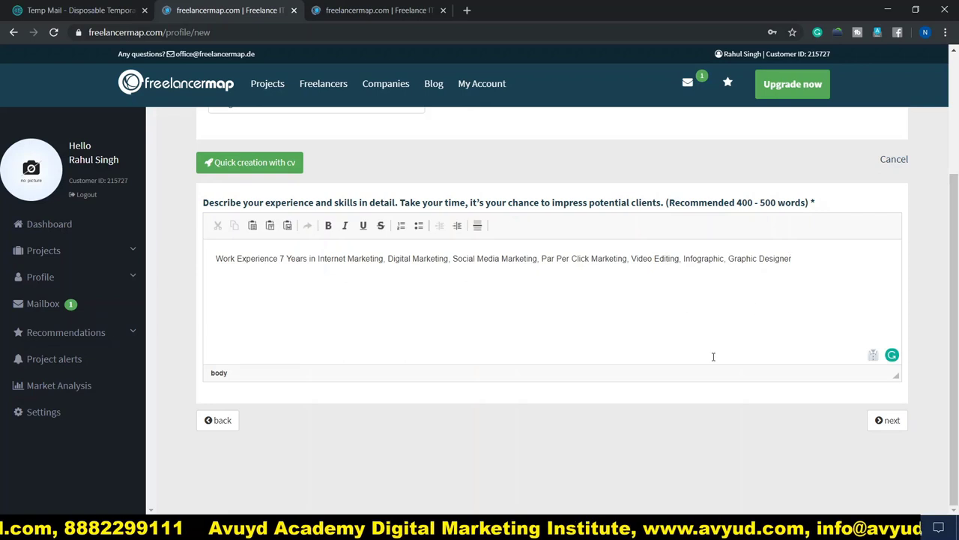
click(891, 423)
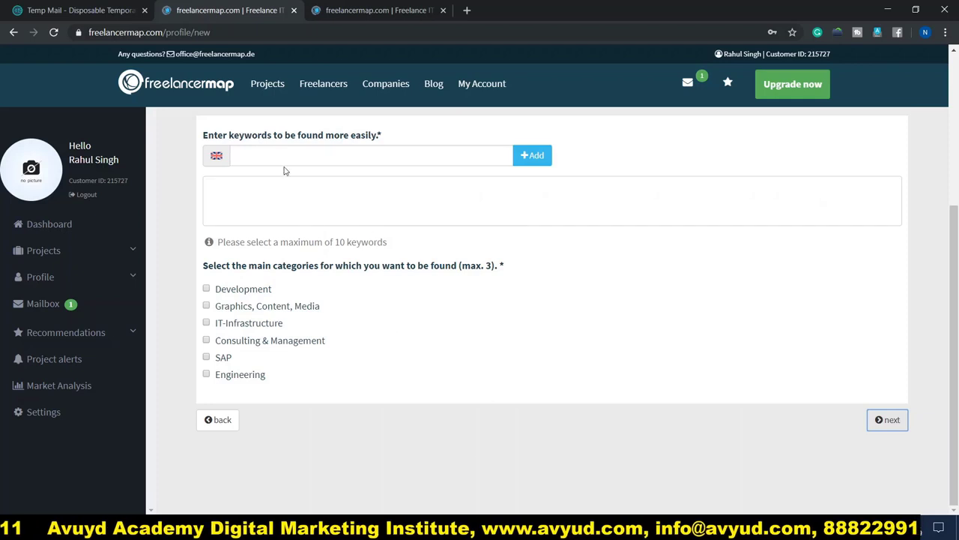
Add keywords Digital marketing executive, SEO Audits and socials media from the autocomplete suggestions
click(316, 153)
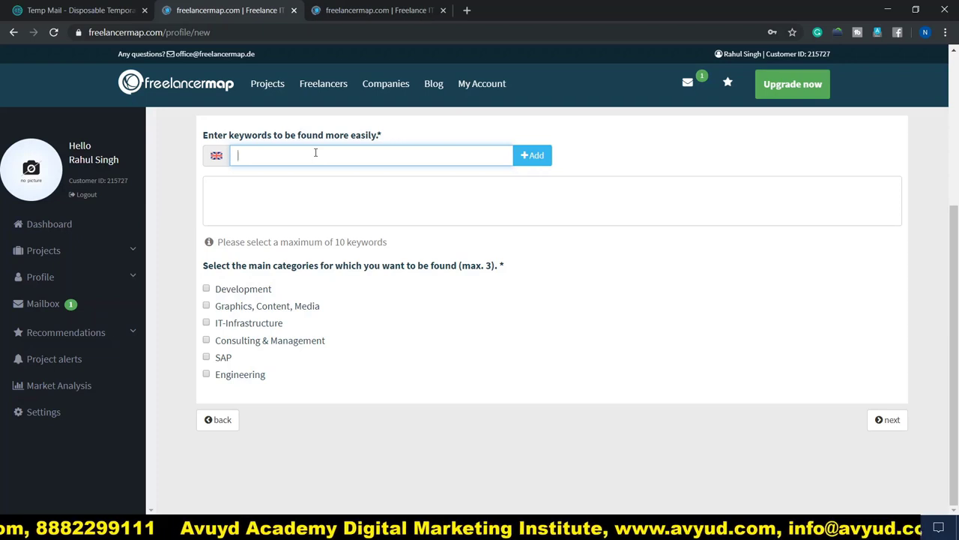
text(gital Marketing)
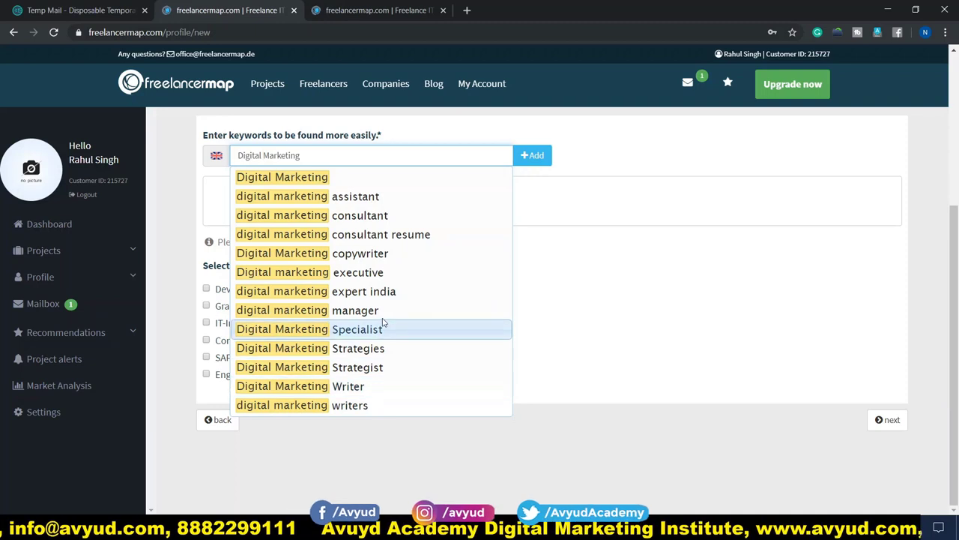
click(374, 273)
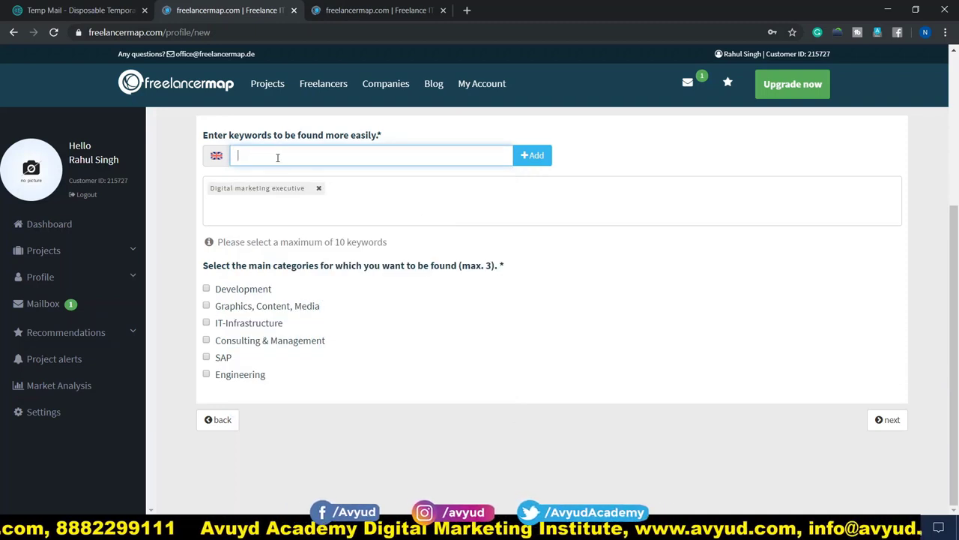
text(se)
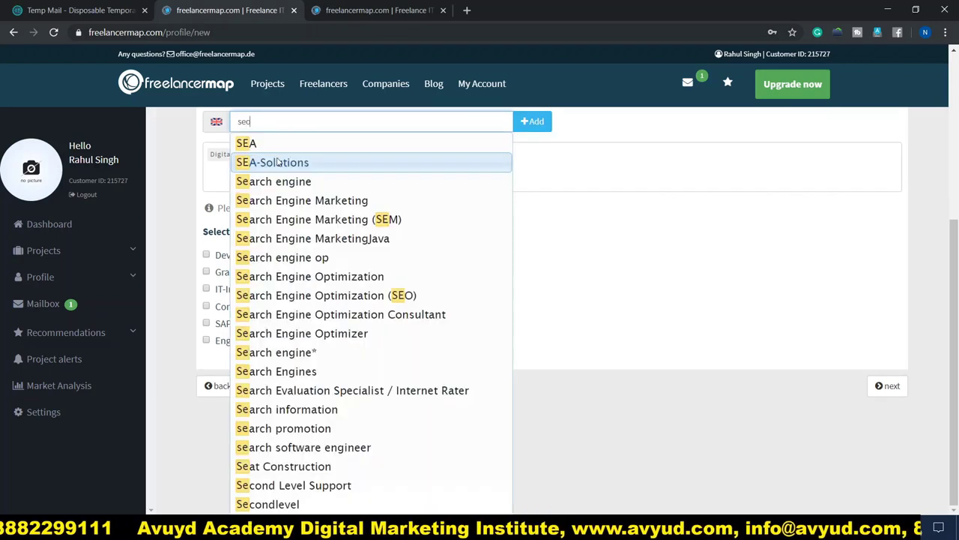
text(o)
click(267, 216)
text(soci)
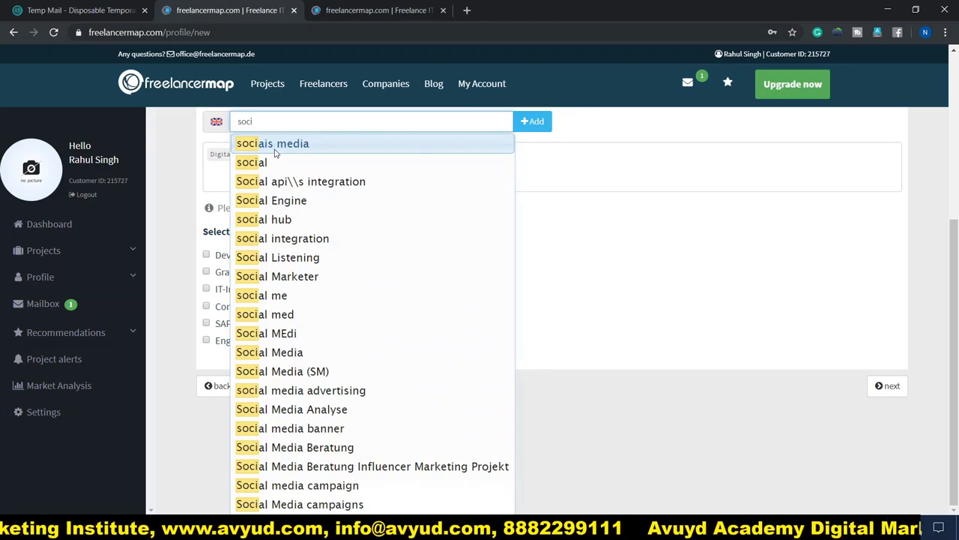
click(294, 151)
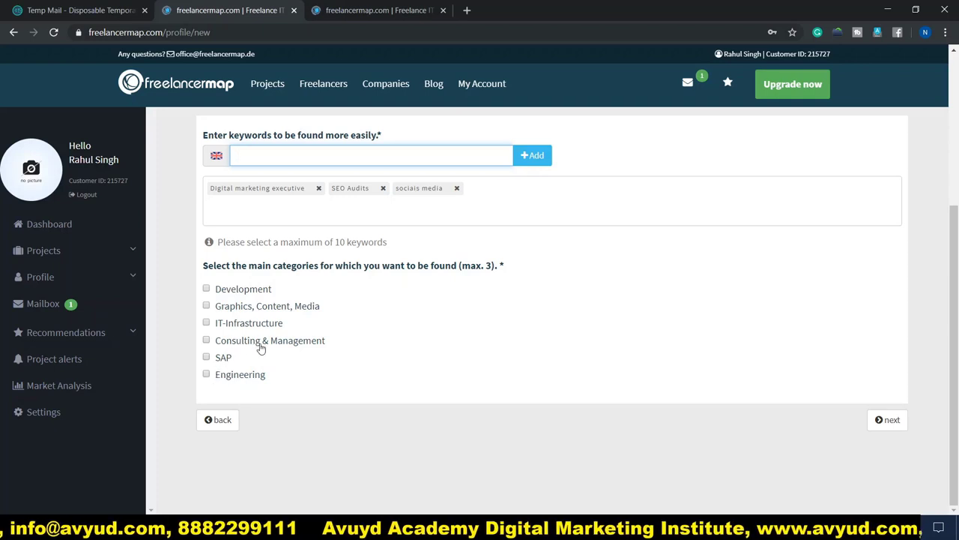
Choose Consulting & Management; Graphics, Content, Media; and IT-Infrastructure as main categories, then continue
click(206, 340)
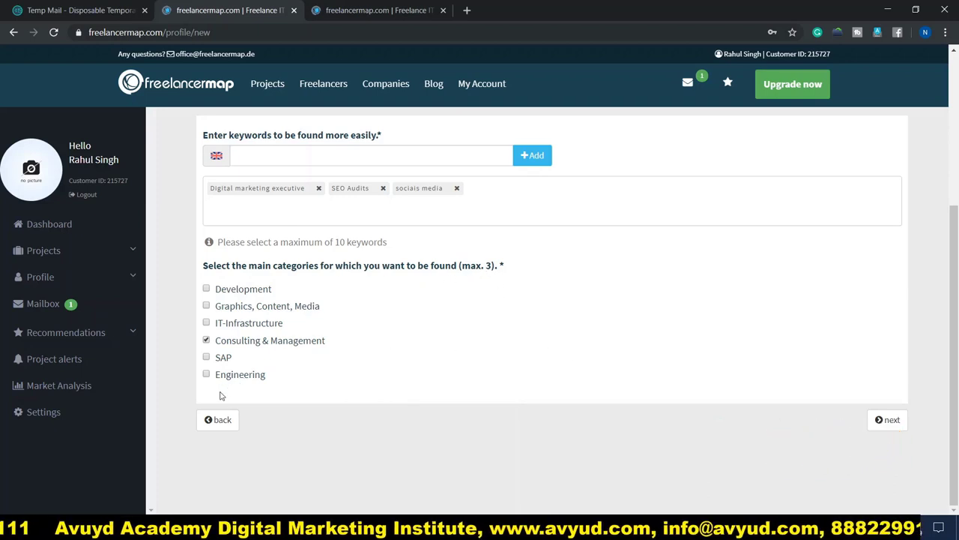
click(206, 306)
click(206, 322)
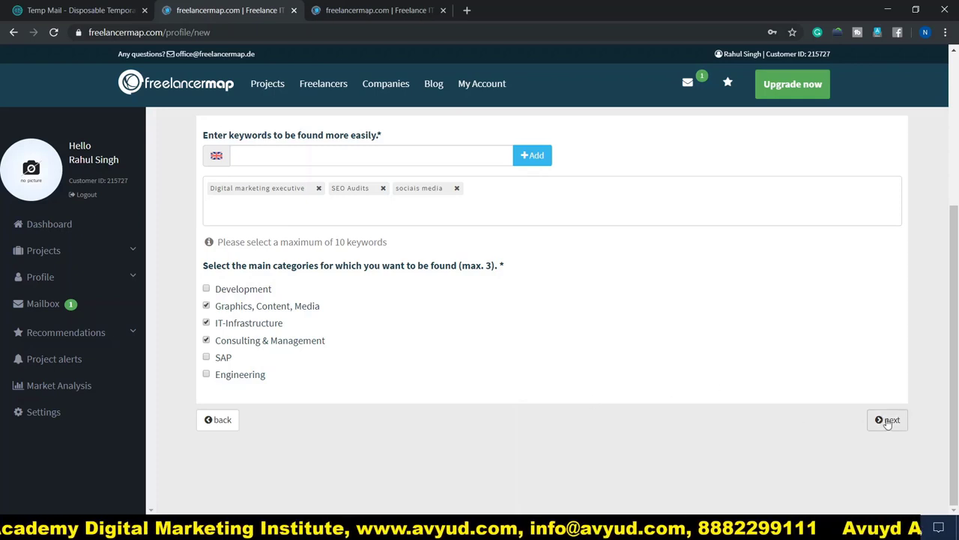
click(889, 422)
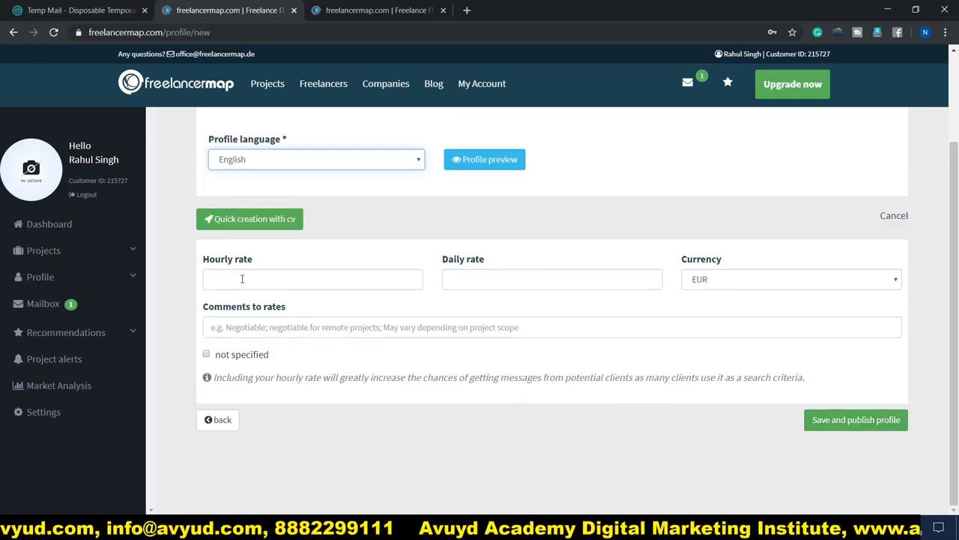
Enter a 10 USD hourly rate and a 100 USD daily rate, then save and publish
click(278, 279)
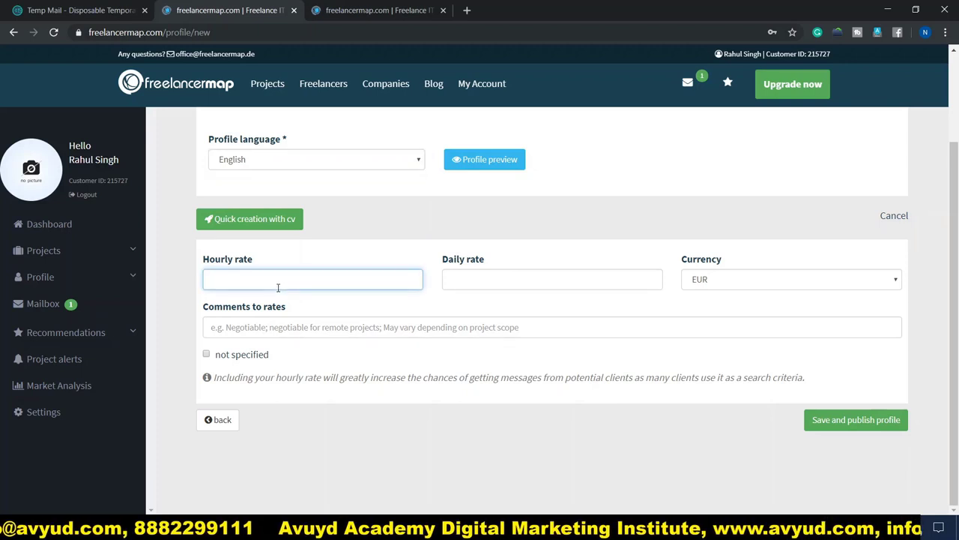
click(733, 282)
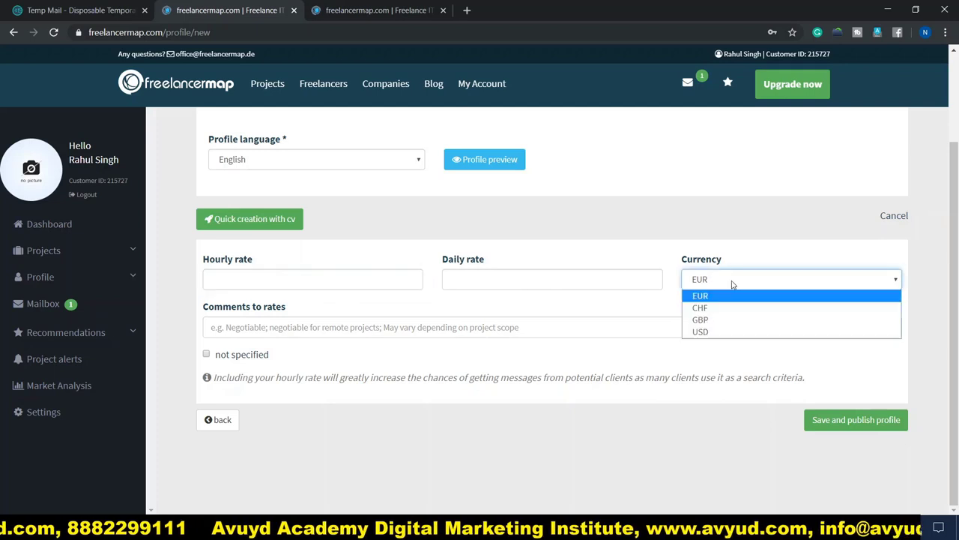
click(703, 332)
click(282, 279)
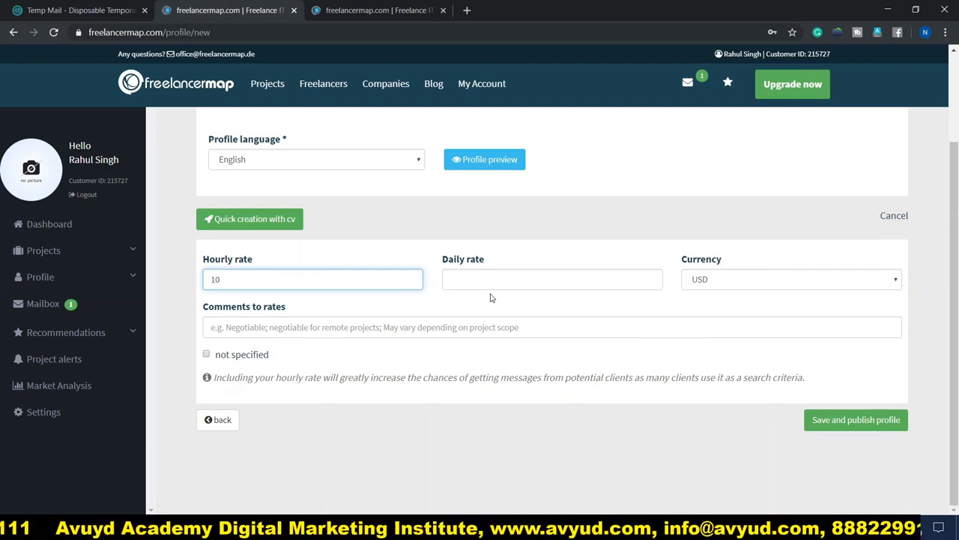
click(462, 285)
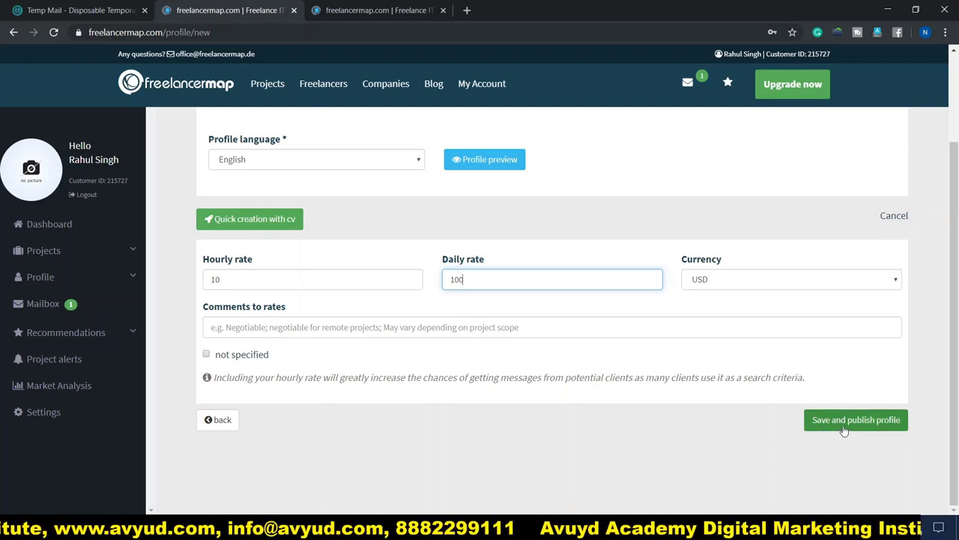
click(892, 424)
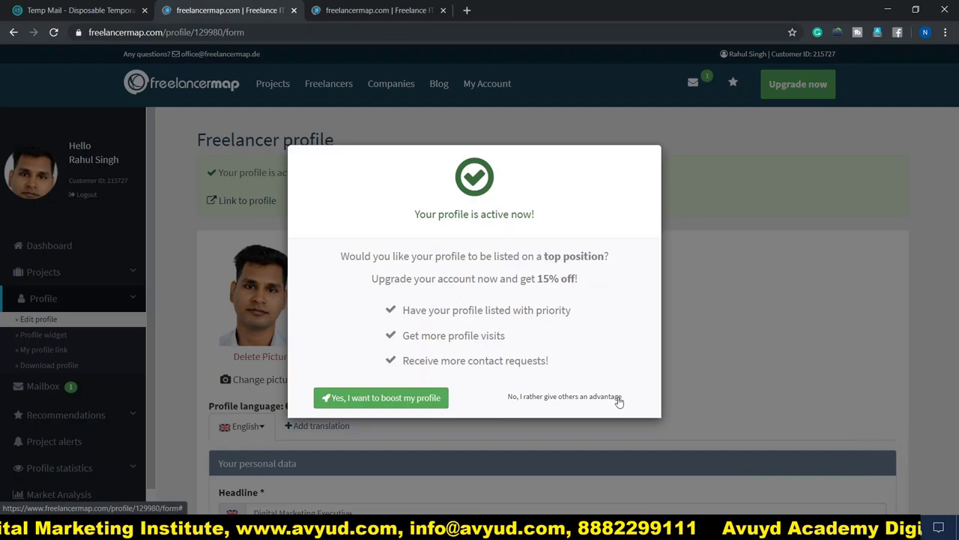
Decline the 15% upgrade offer and open the public profile via 'Link to profile'
click(618, 398)
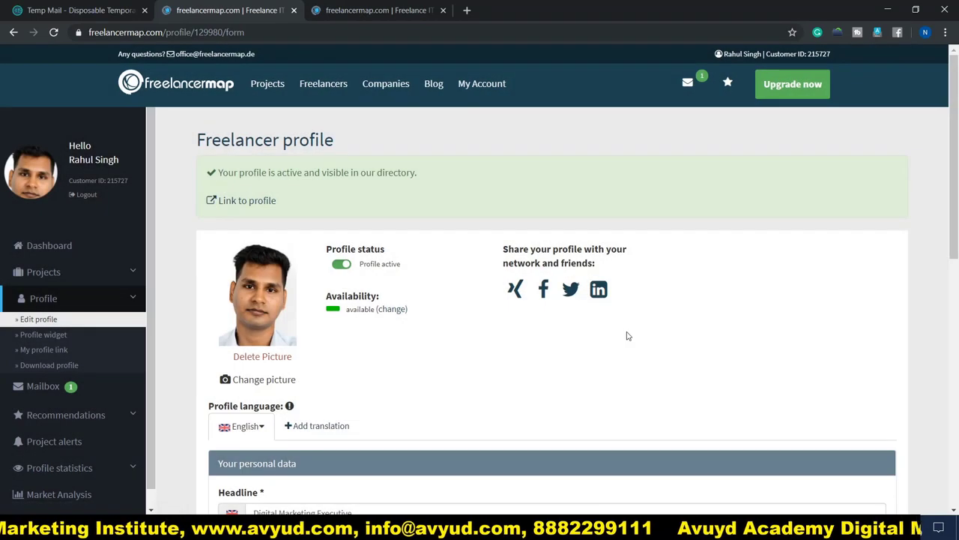
click(231, 203)
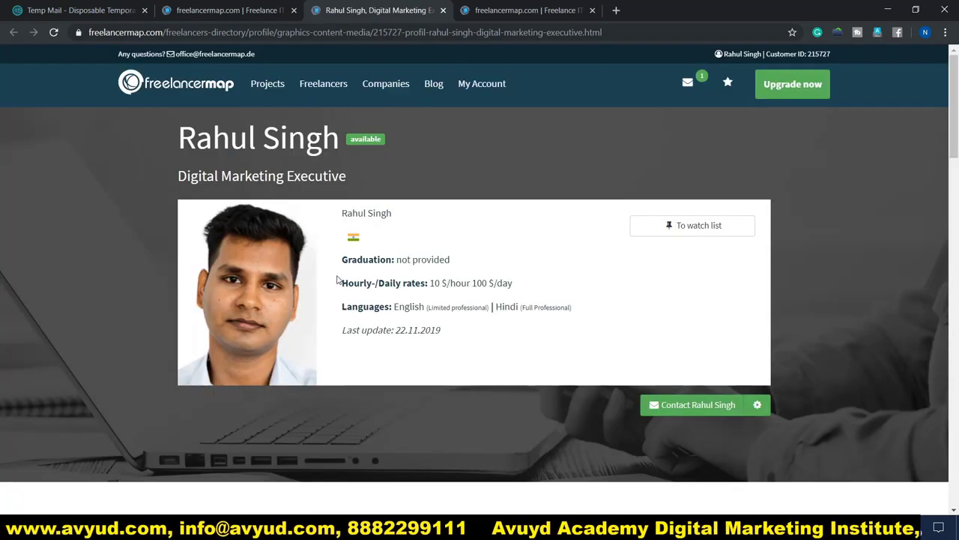
Return to the profile edit form and review the Digital Marketing Executive headline and English and Hindi languages
click(232, 10)
scroll(493, 352, down, 1)
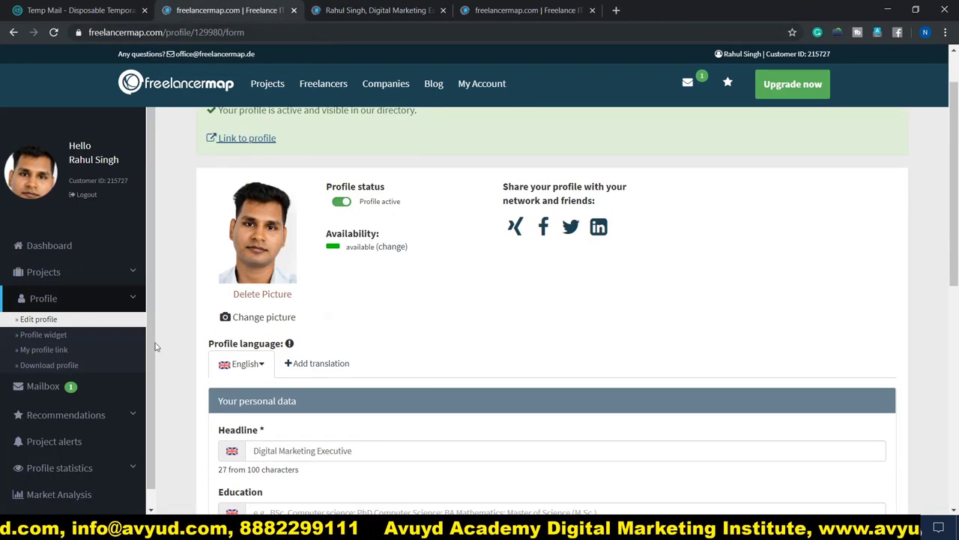
scroll(431, 309, up, 1)
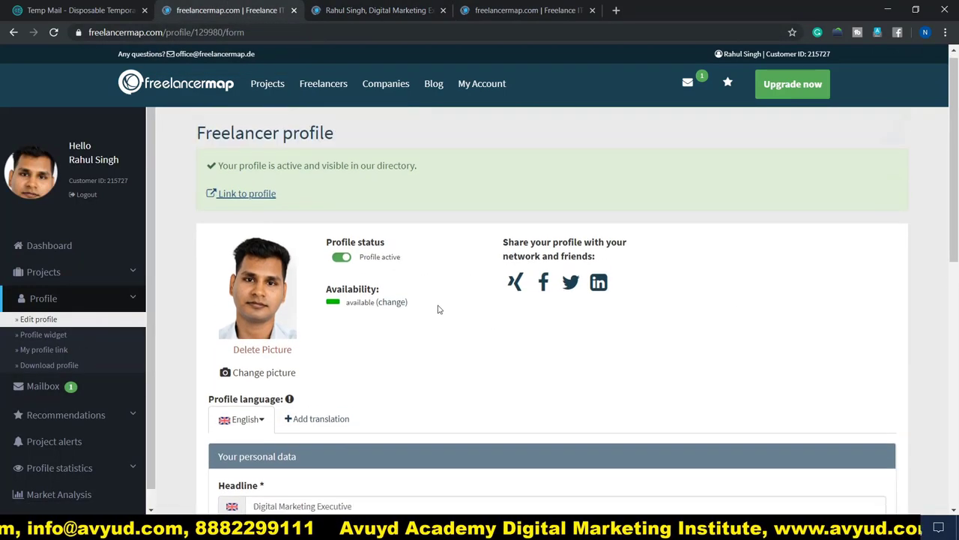
scroll(669, 332, down, 3)
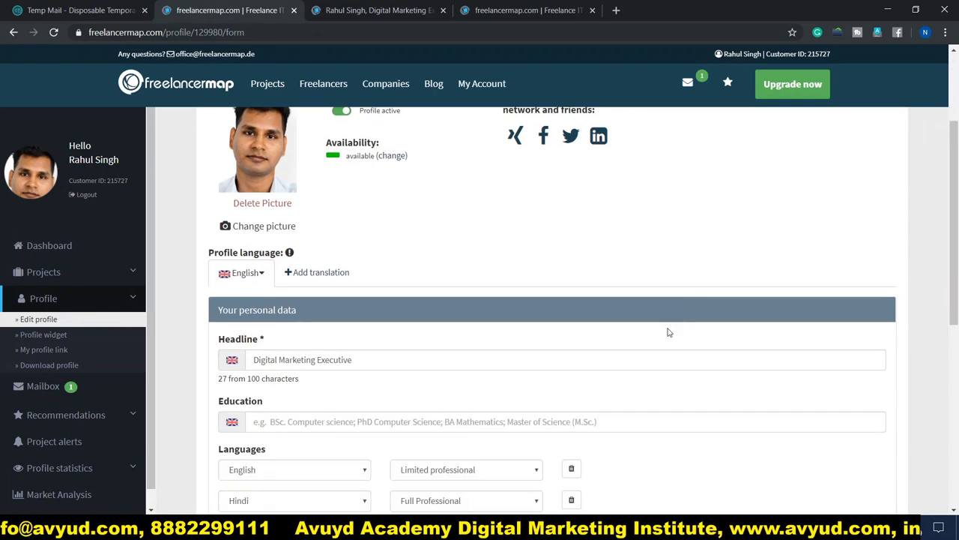
scroll(370, 367, down, 2)
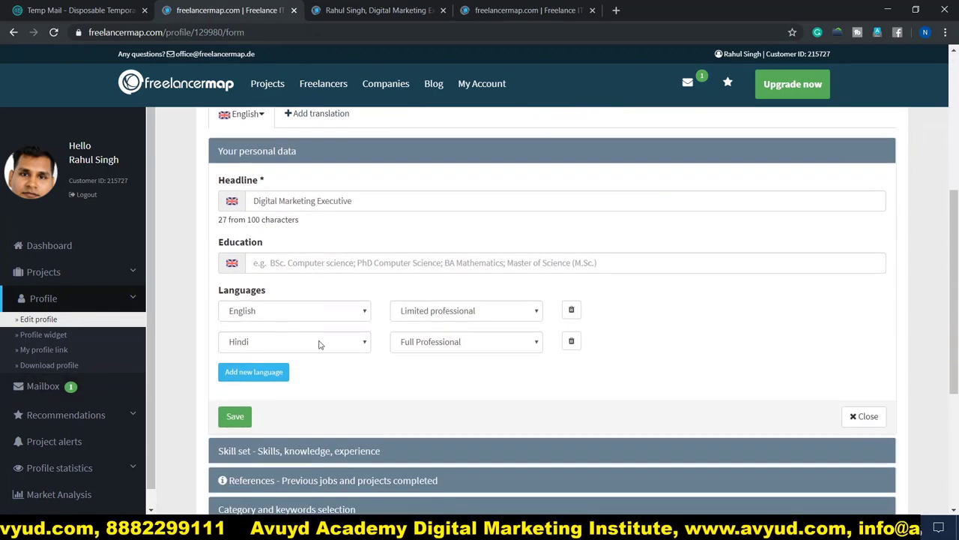
scroll(348, 303, down, 2)
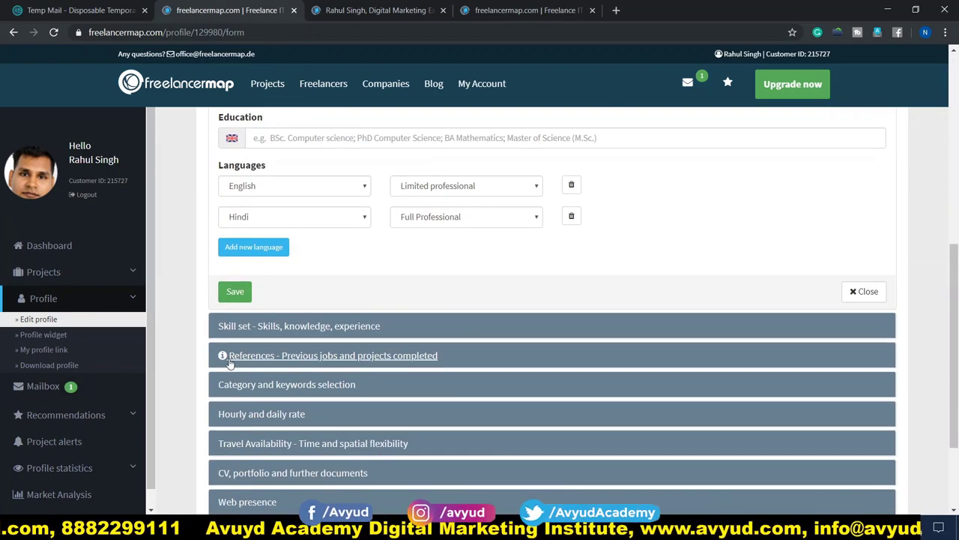
scroll(405, 360, down, 2)
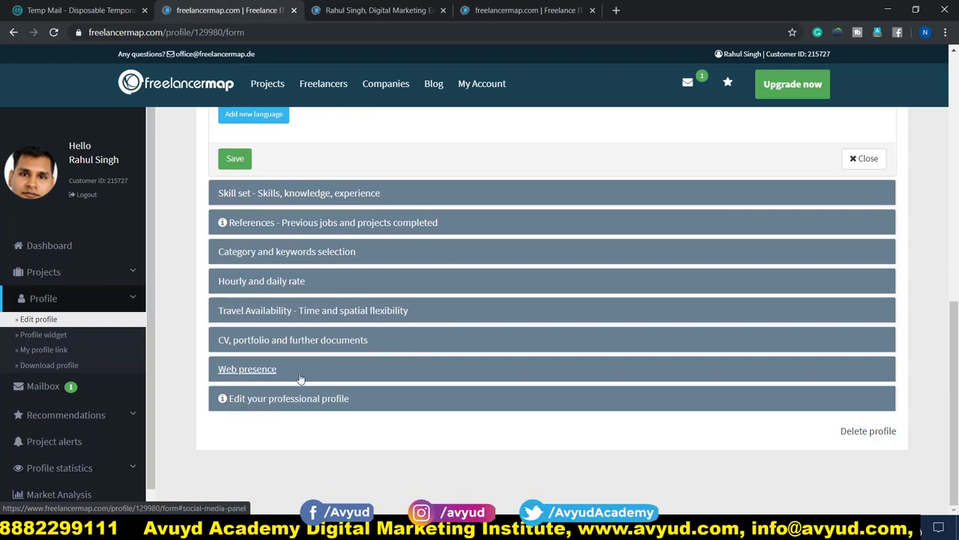
scroll(311, 379, up, 3)
scroll(441, 385, up, 4)
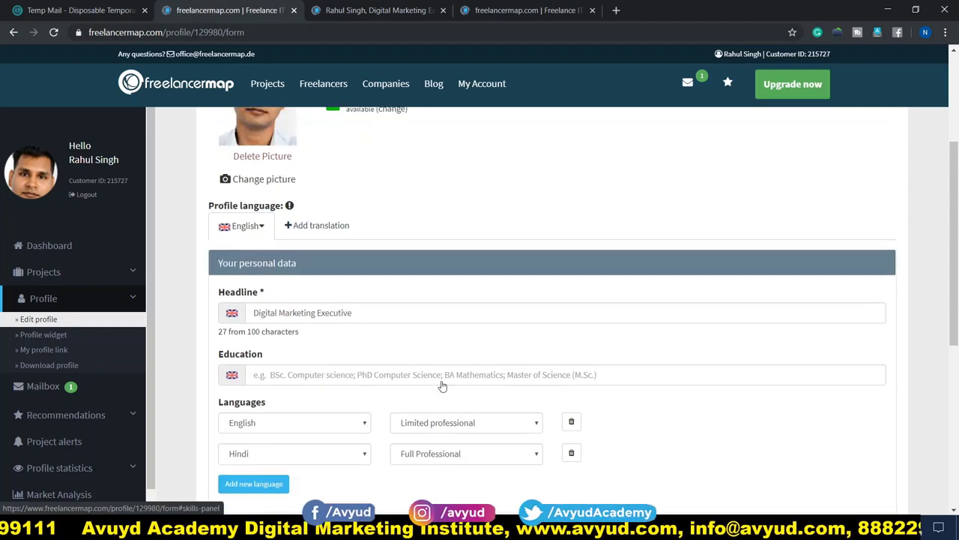
scroll(441, 385, down, 3)
scroll(442, 386, up, 3)
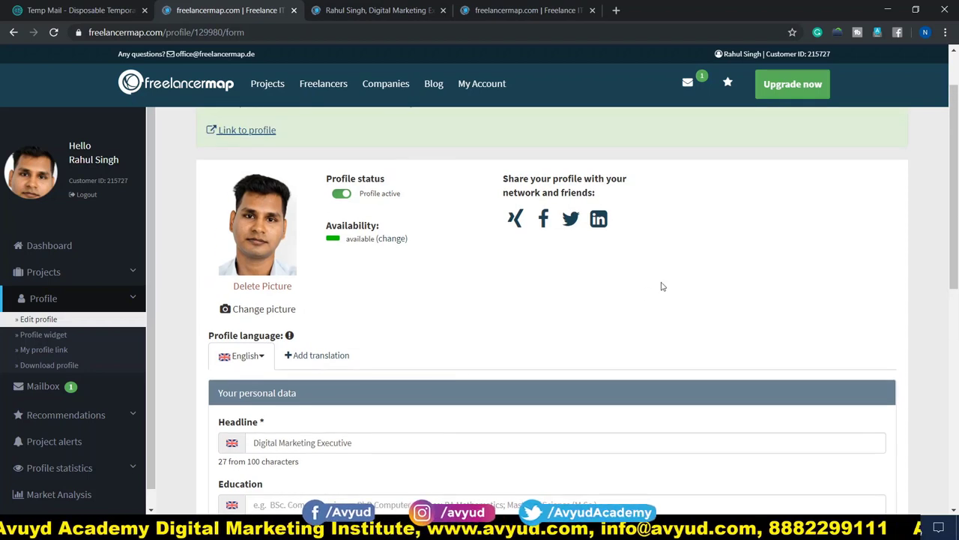
Review the public profile's 10 $/hour and 100 $/day rates, keywords, CV attachment, skills and contact form
click(352, 10)
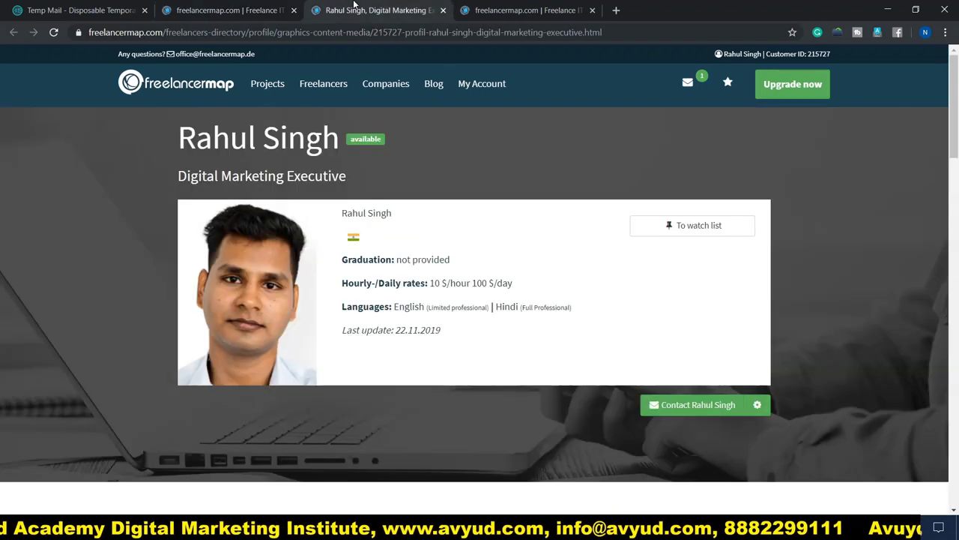
mouse_move(323, 83)
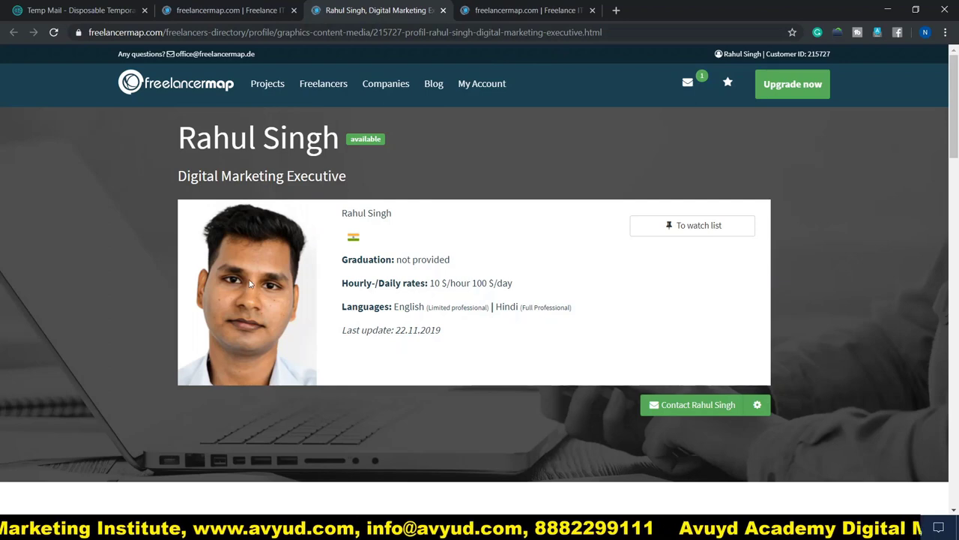
scroll(685, 338, down, 4)
scroll(674, 338, down, 2)
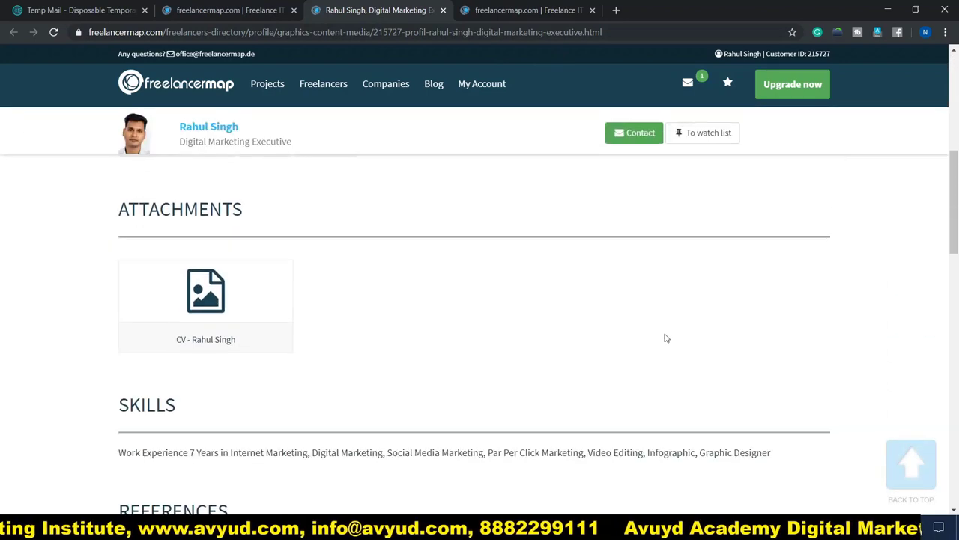
scroll(645, 337, up, 1)
scroll(300, 258, down, 1)
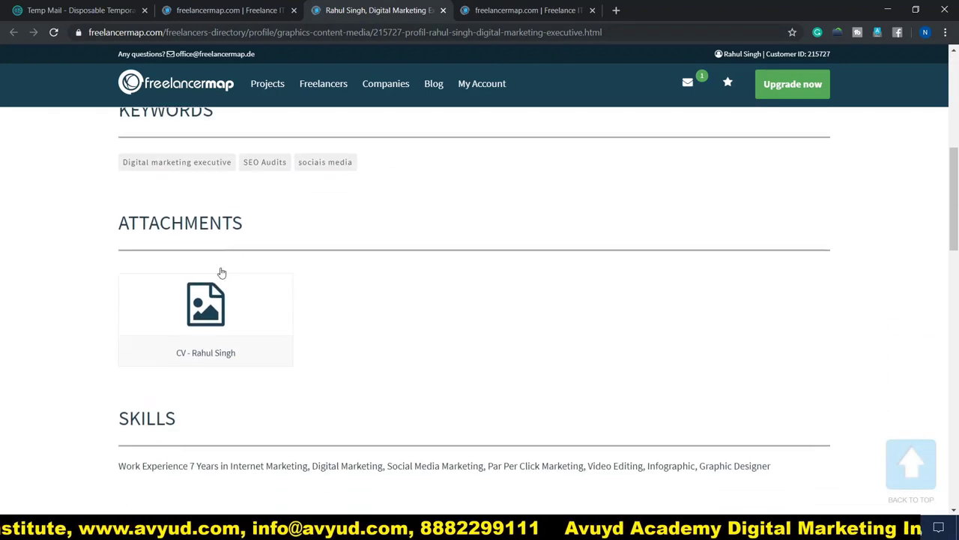
scroll(323, 308, down, 3)
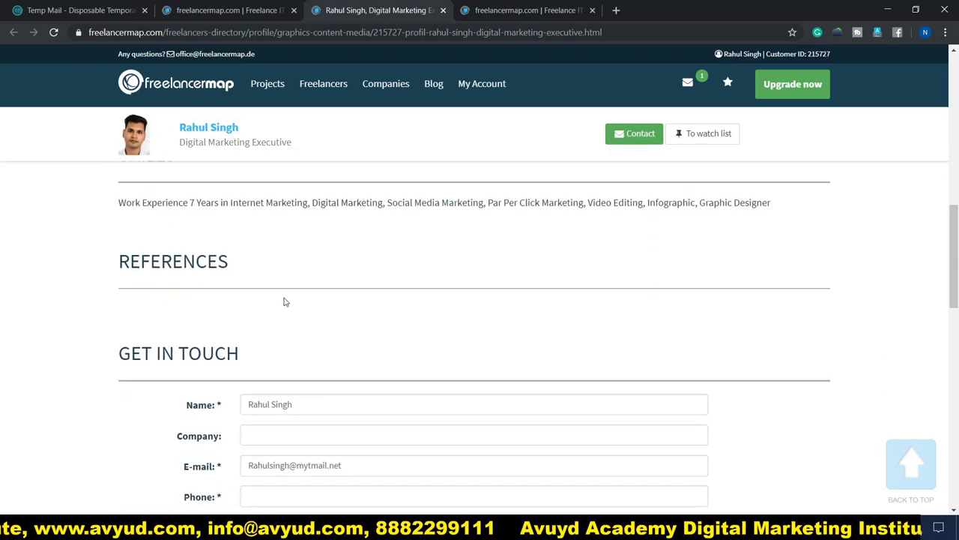
scroll(120, 270, down, 3)
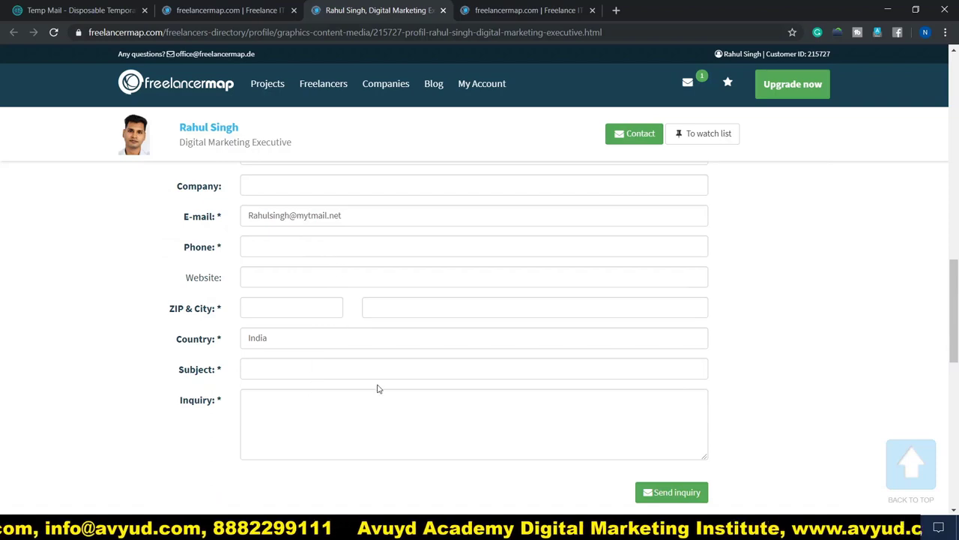
scroll(472, 379, up, 5)
scroll(525, 412, down, 2)
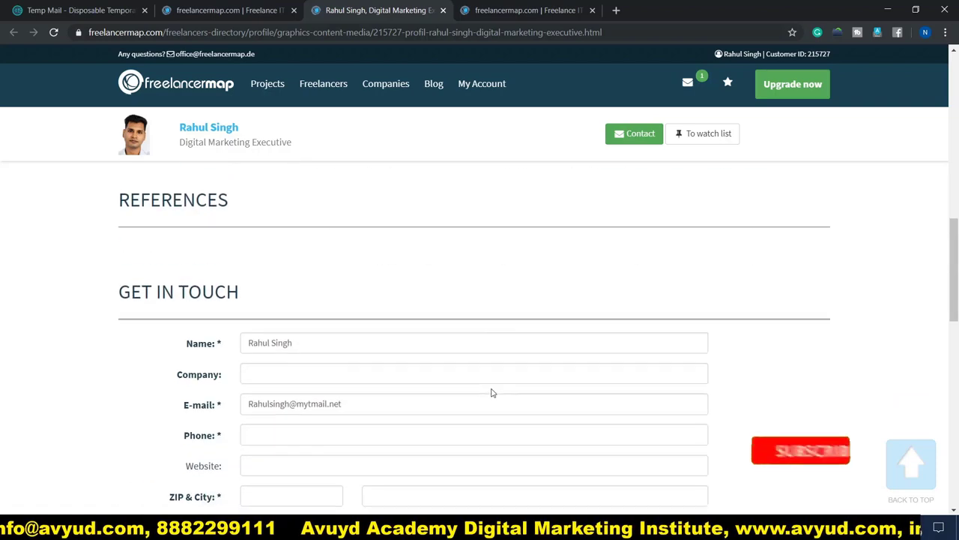
scroll(490, 392, up, 5)
scroll(491, 388, up, 5)
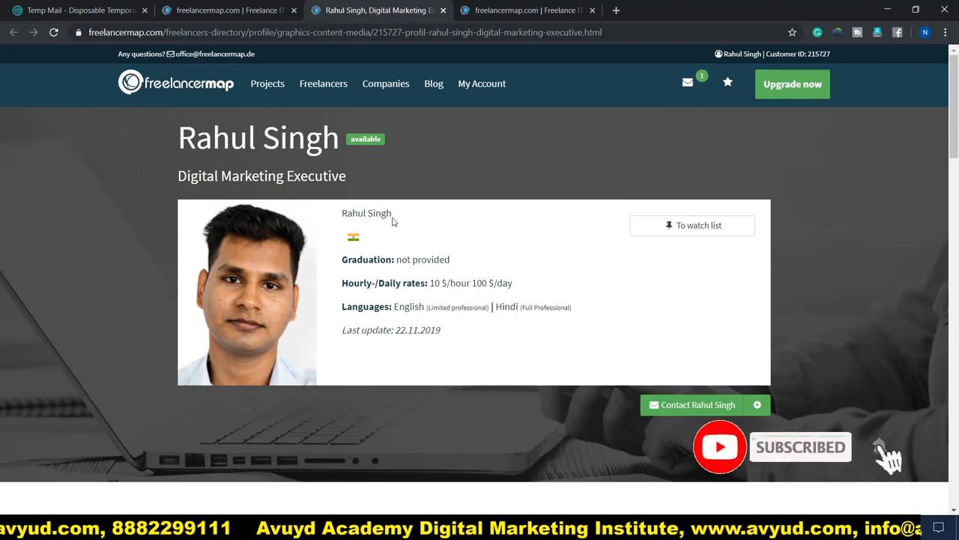